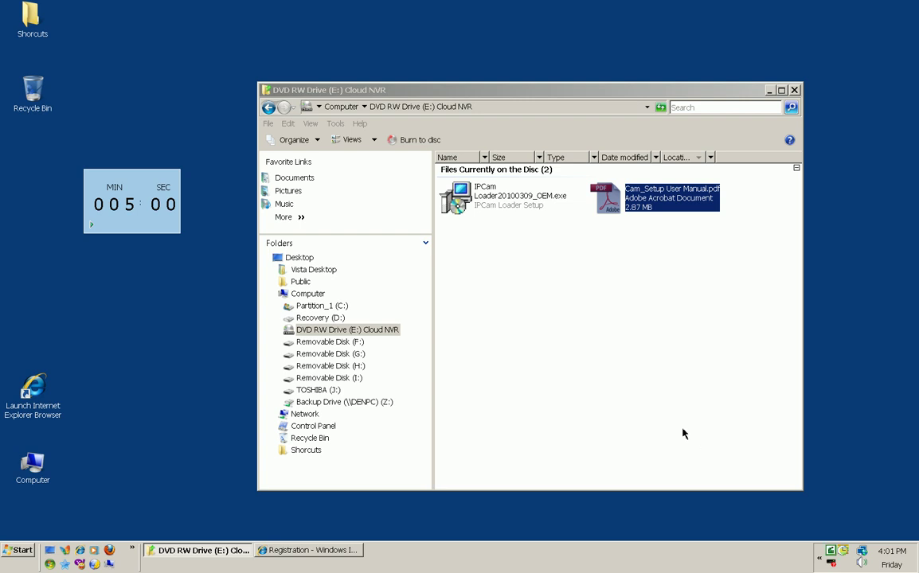
Select IPCam Loader20100309_OEM.exe on the Cloud NVR disc in drive E:
left_click(488, 206)
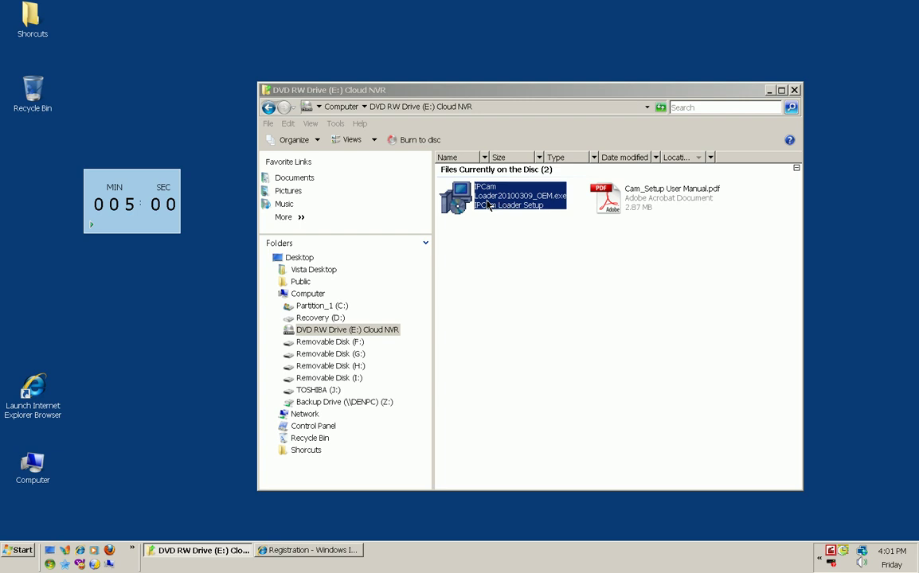
Run the installer and accept the existing C:\Program Files\IPCam Loader install folder
double_click(488, 205)
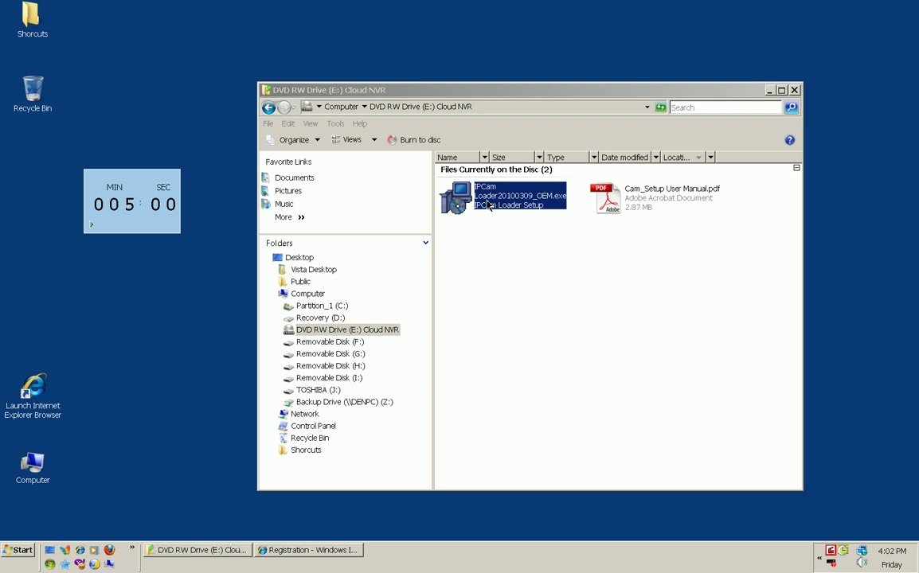
left_click(92, 226)
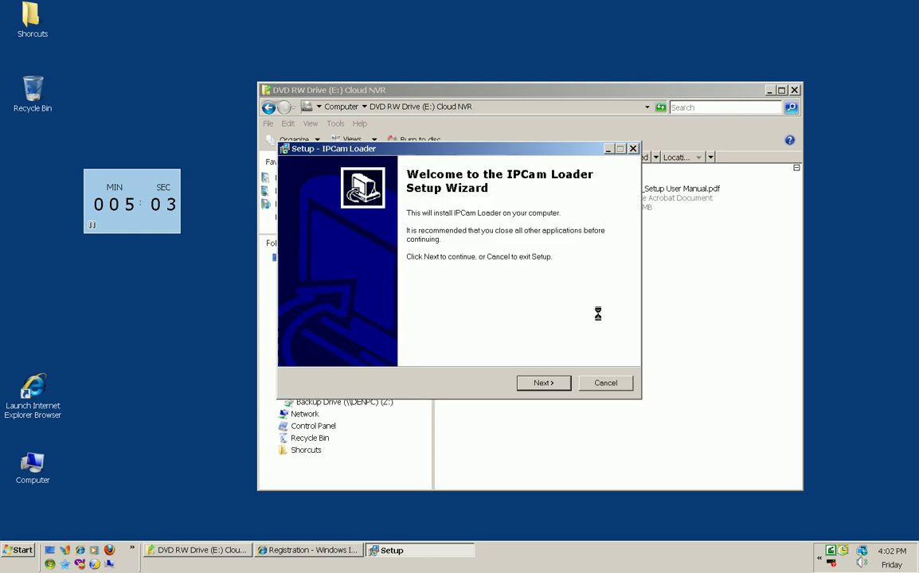
left_click(544, 382)
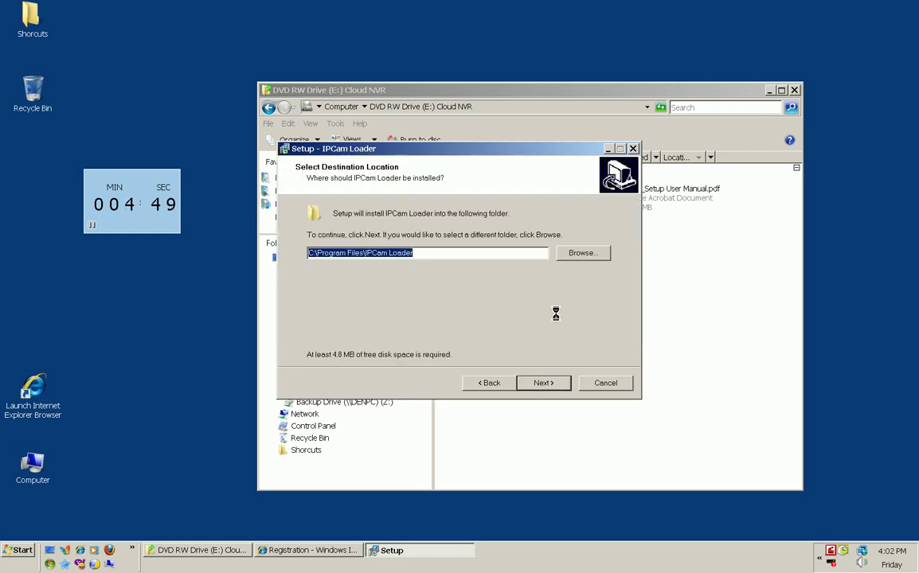
left_click(556, 382)
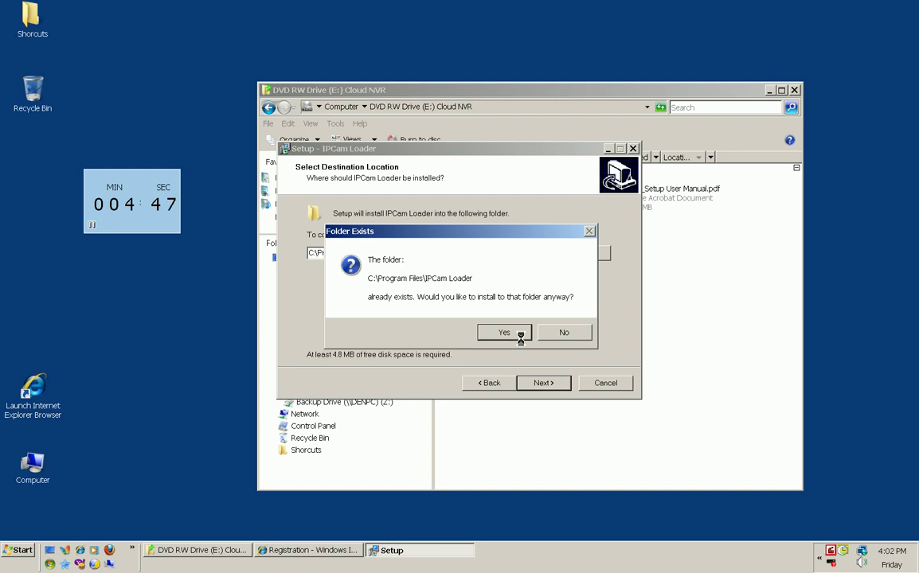
left_click(507, 333)
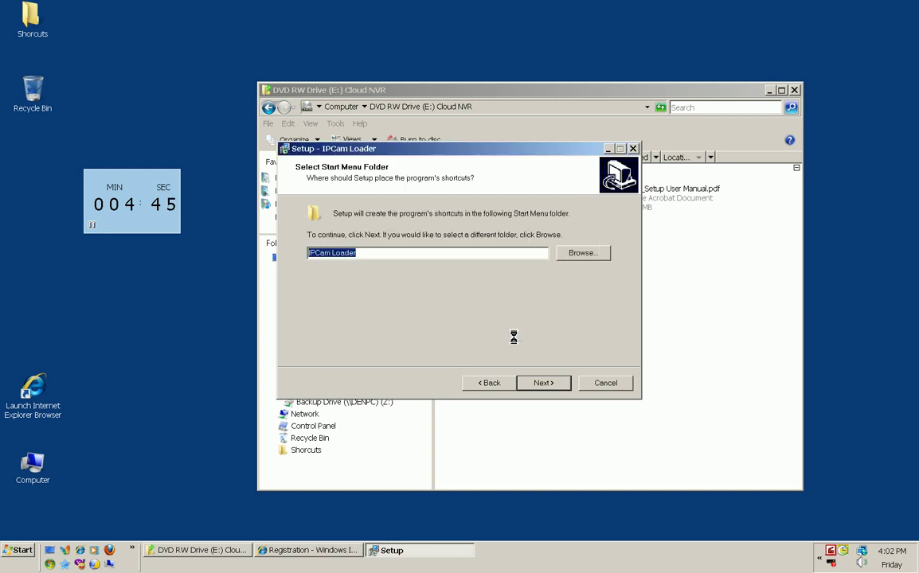
Install with default Start Menu folder and desktop icon, skipping the locked PlayerActiveX file, launch unticked
left_click(552, 381)
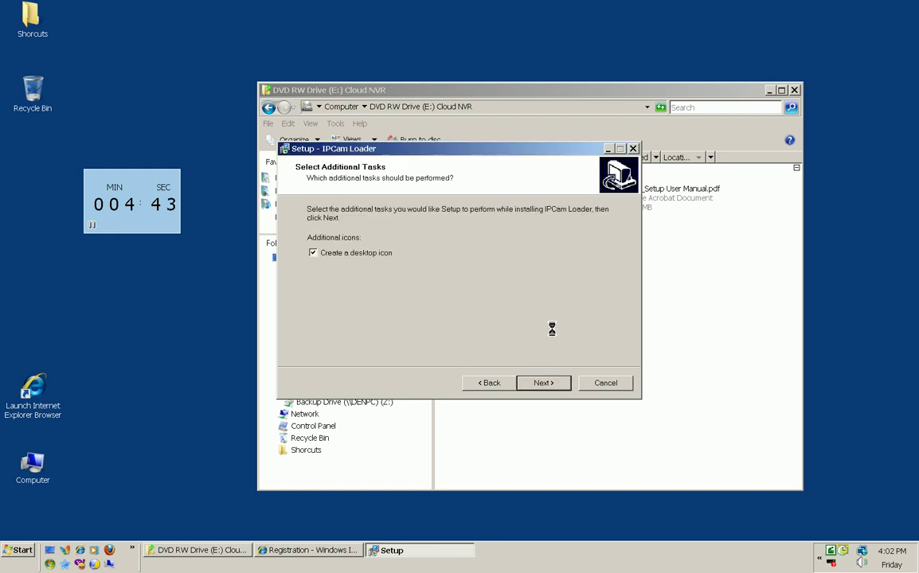
left_click(554, 383)
left_click(553, 383)
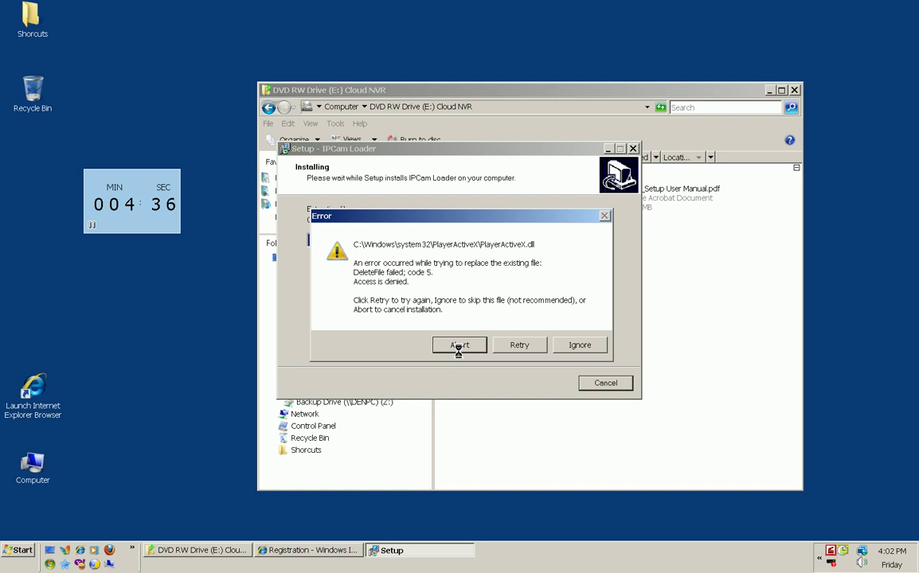
left_click(576, 346)
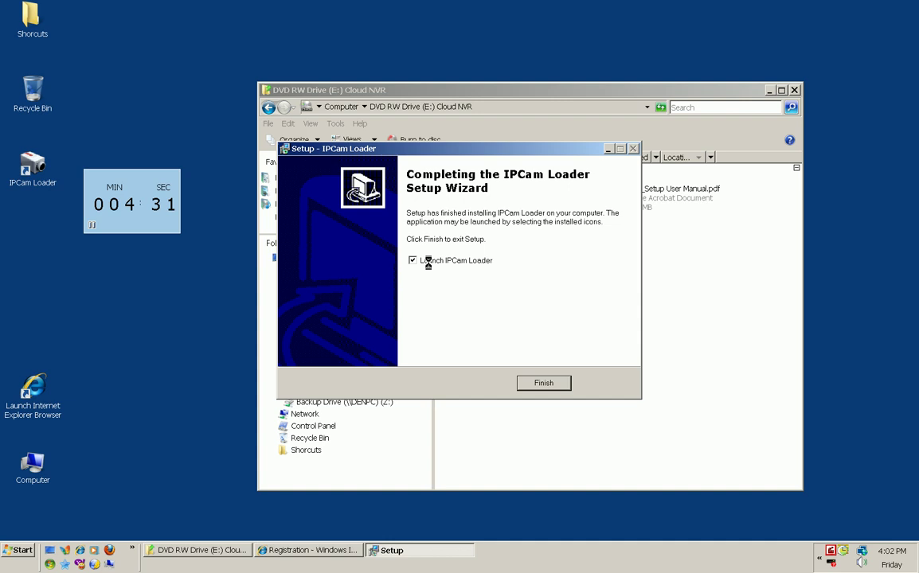
left_click(412, 261)
Close the setup wizard and run IPCam Loader from its desktop shortcut as administrator
left_click(546, 383)
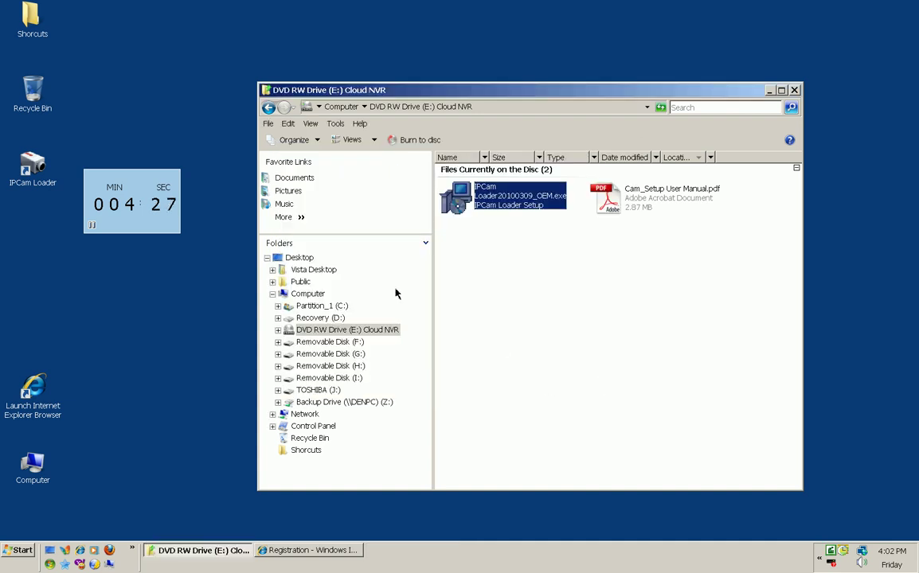
right_click(30, 172)
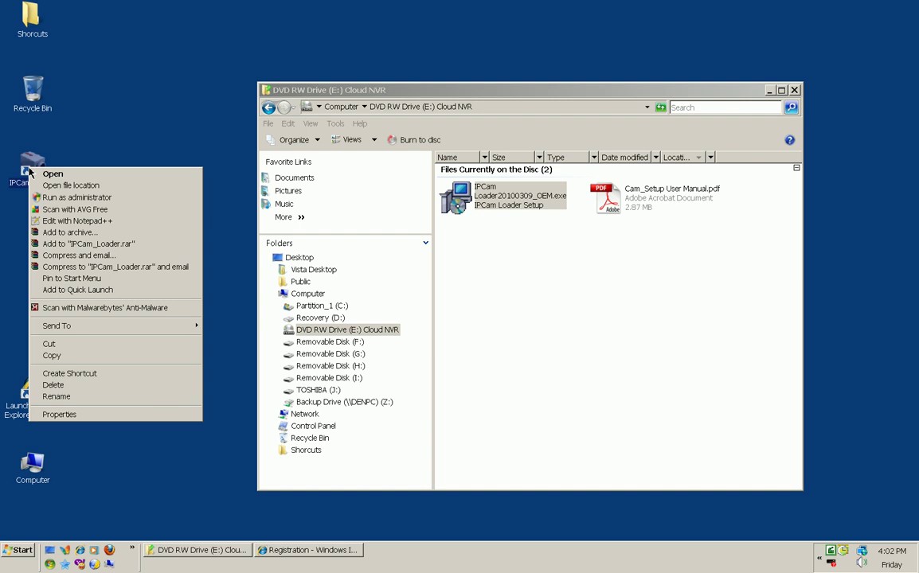
left_click(51, 198)
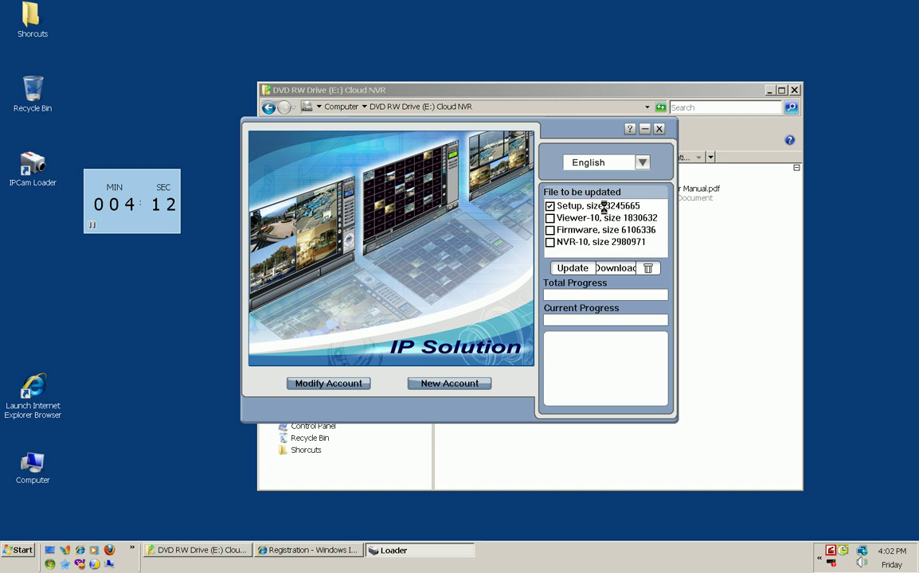
Download the Setup update using the China Telecom download server
left_click(615, 269)
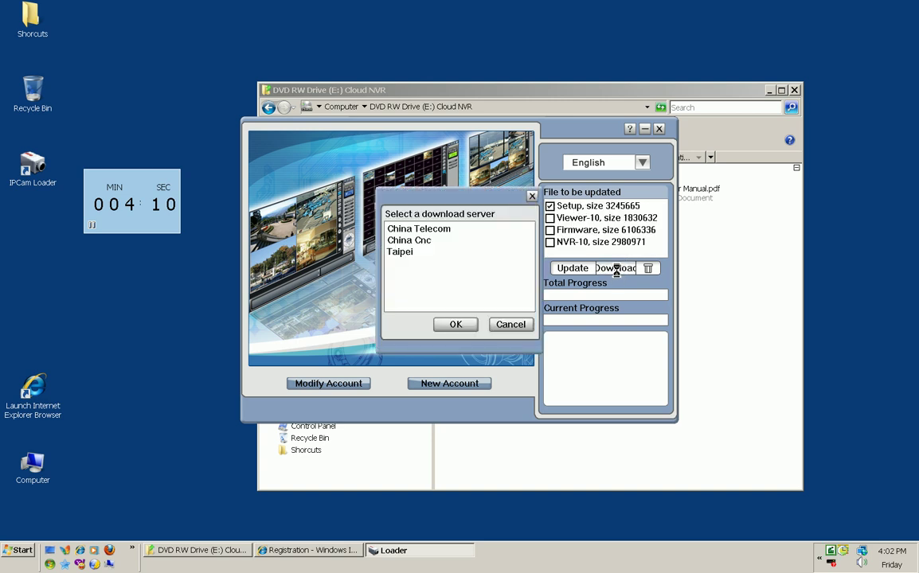
left_click(432, 229)
left_click(455, 324)
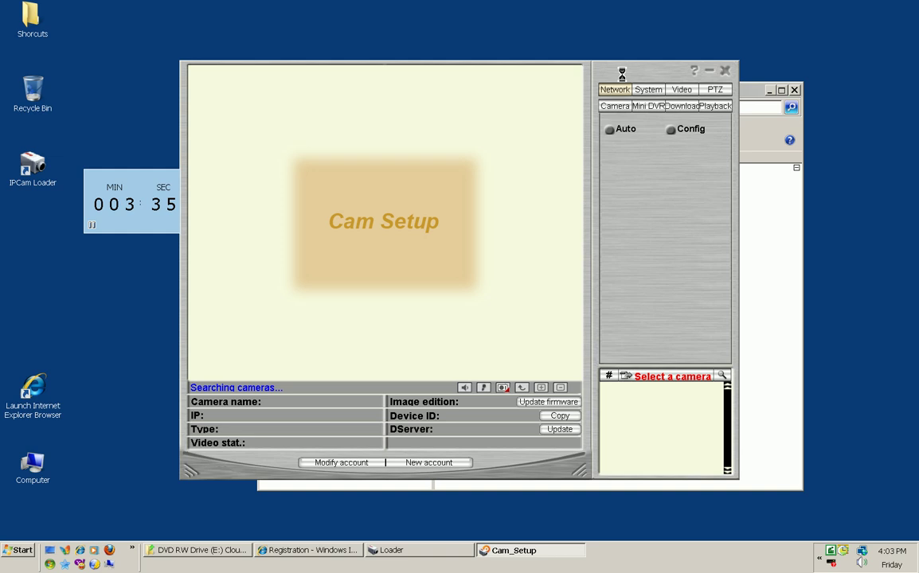
Open live video from camera EVO-PTZ1 at 192.168.0.3 in Cam Setup
left_click_drag(622, 73, 650, 73)
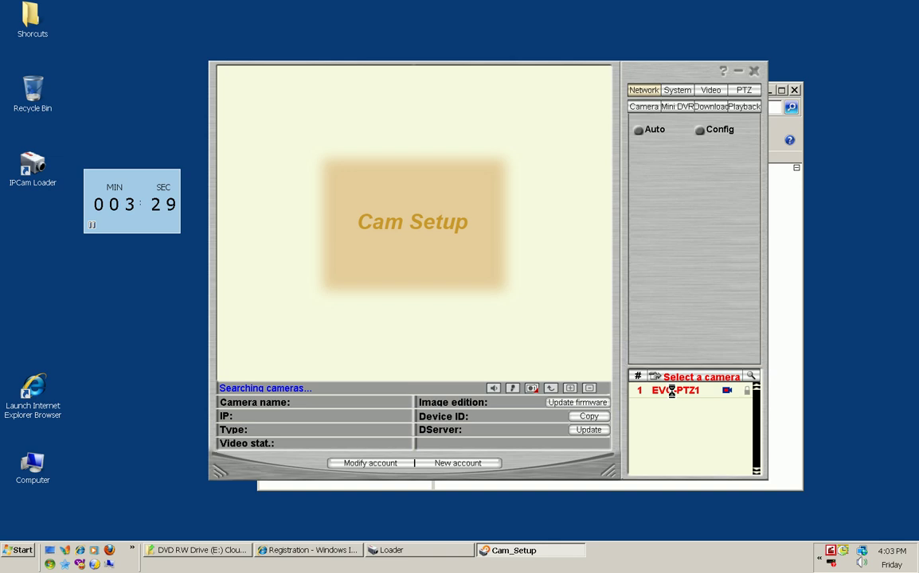
left_click(671, 391)
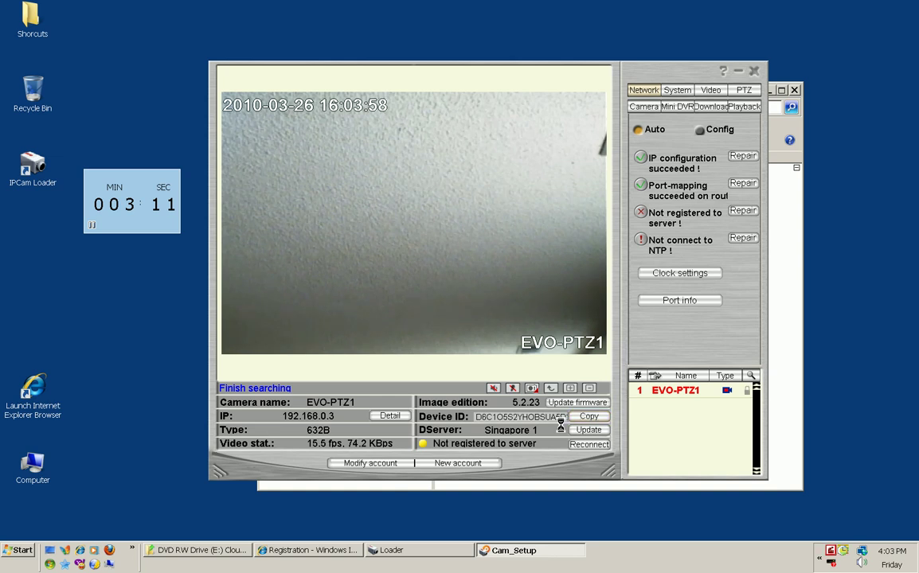
Start a new Easy IPCam account with server location Taiwan and server Taipei 1
left_click(462, 464)
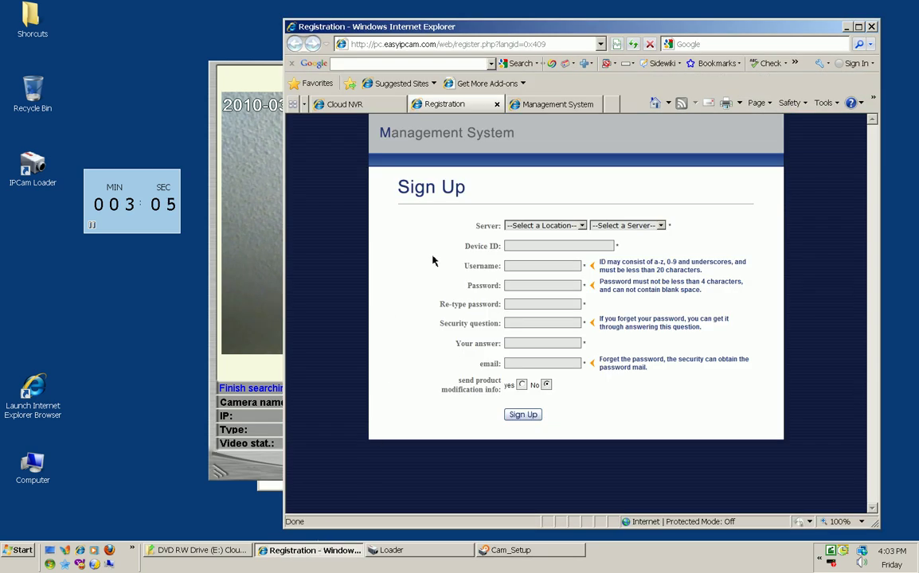
left_click(581, 227)
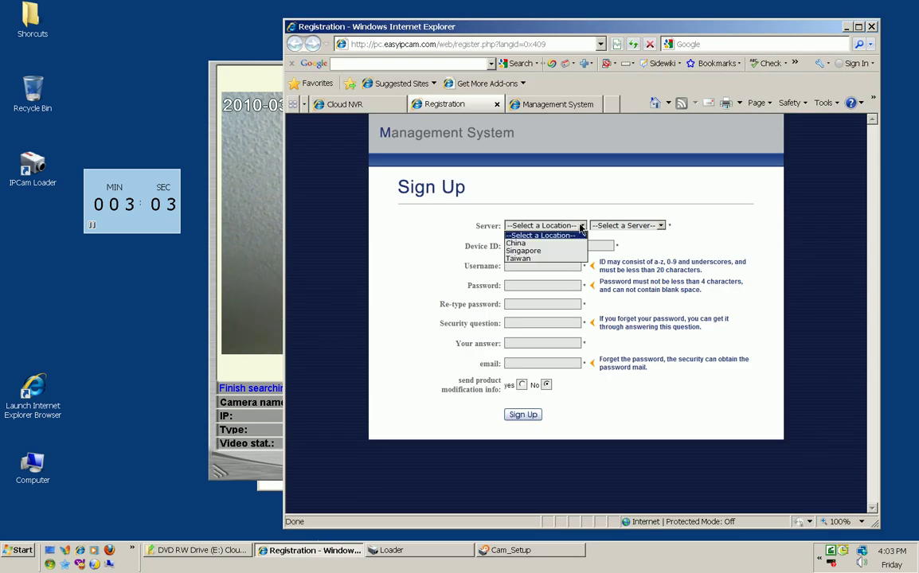
left_click(536, 258)
left_click(645, 226)
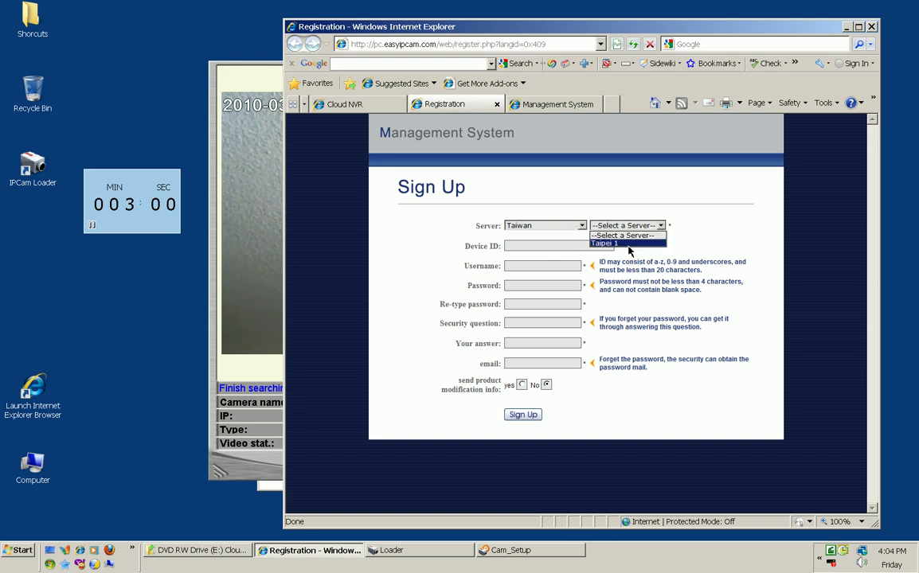
left_click(628, 246)
Paste the camera's device ID, check EVO-PTZ1 under Management System, then return to Cam Setup
left_click(524, 247)
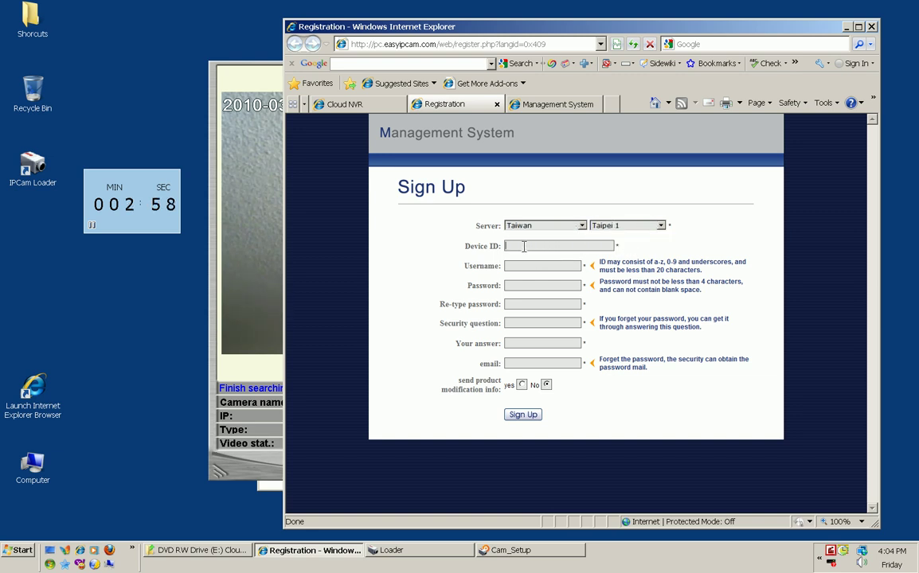
right_click(524, 247)
left_click(546, 291)
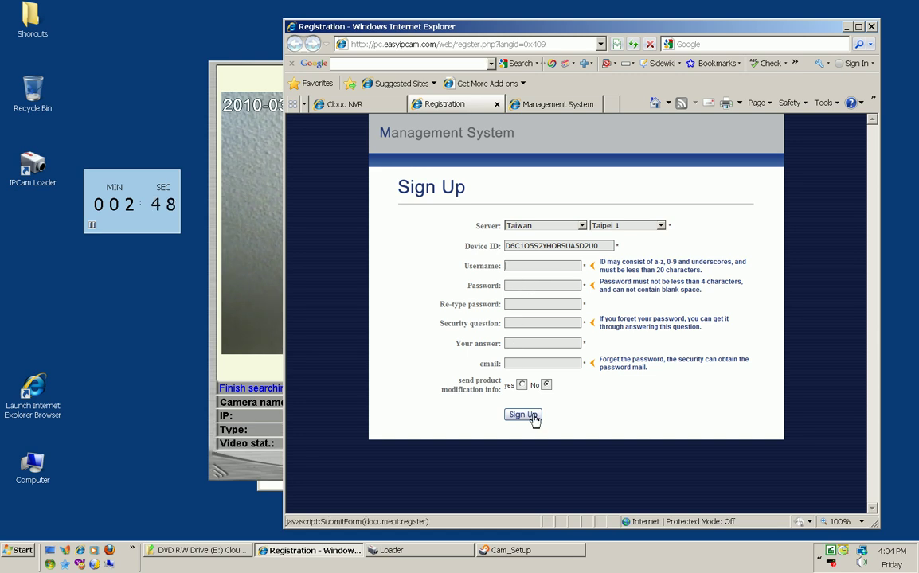
left_click(526, 106)
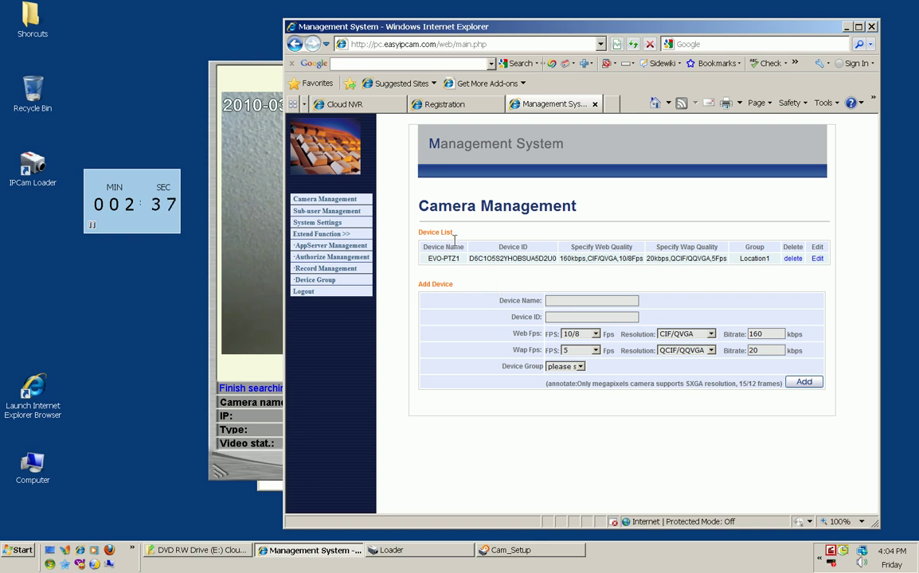
left_click(525, 551)
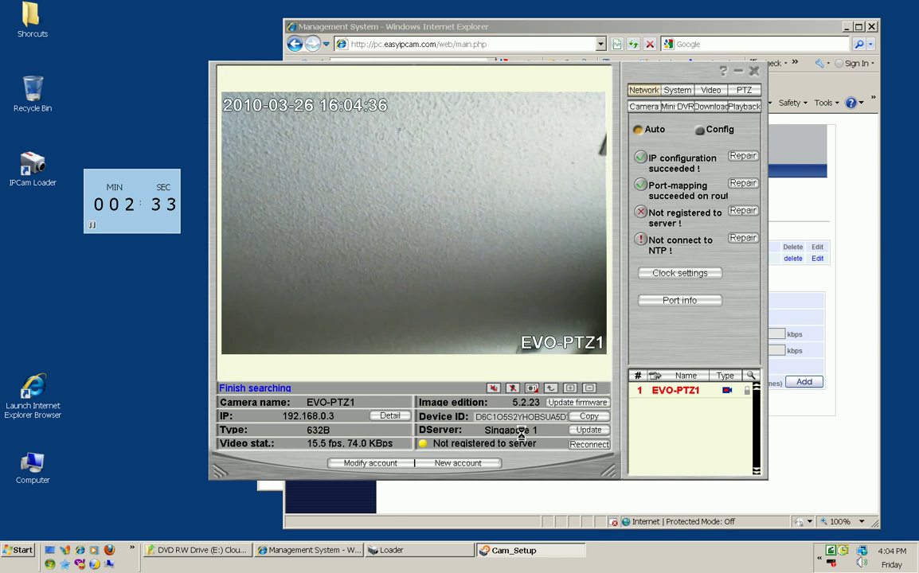
Change EVO-PTZ1's D-Server from Singapore 1 to Taipei 1
left_click(586, 431)
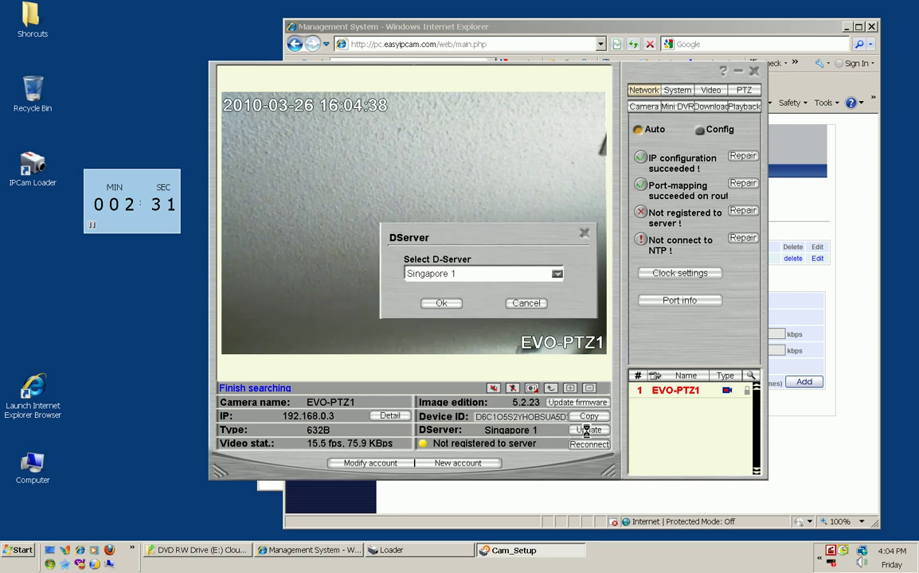
left_click(510, 273)
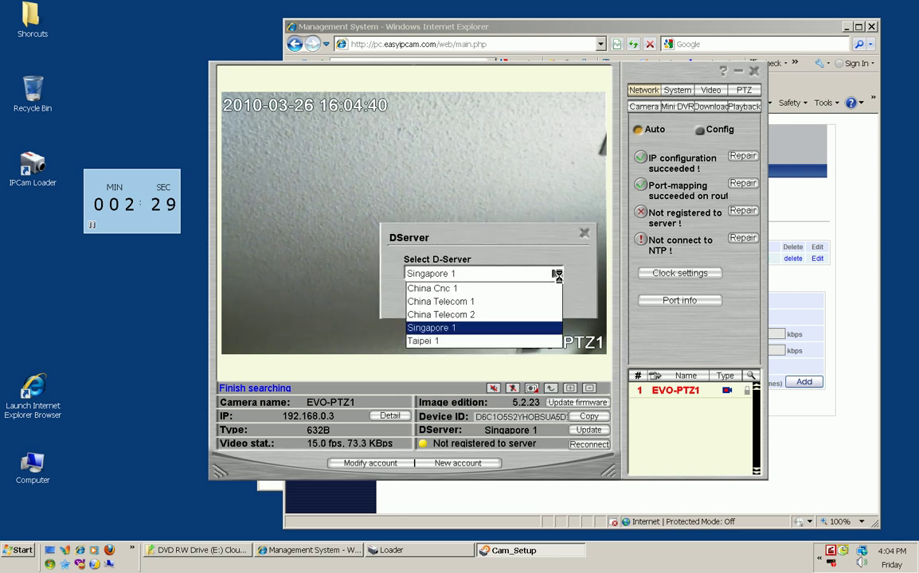
left_click(425, 341)
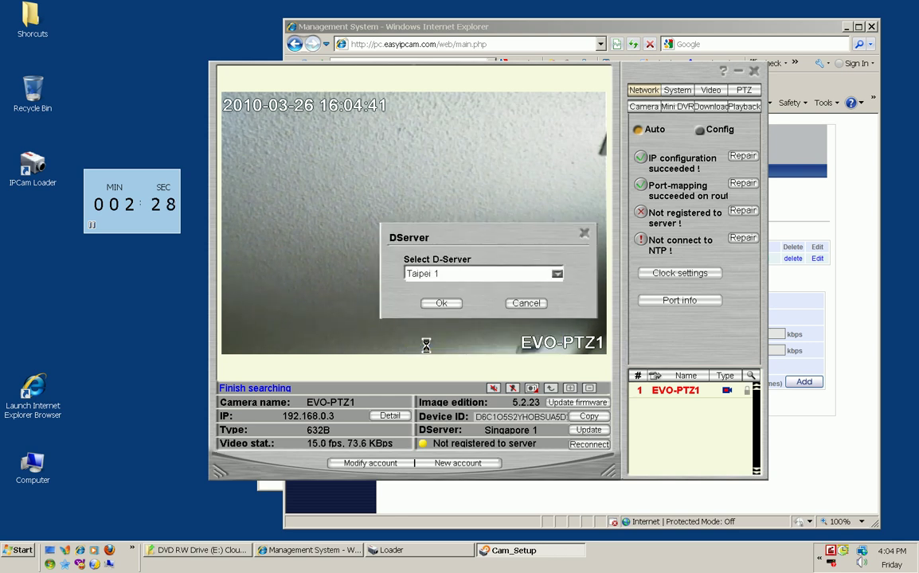
left_click(434, 303)
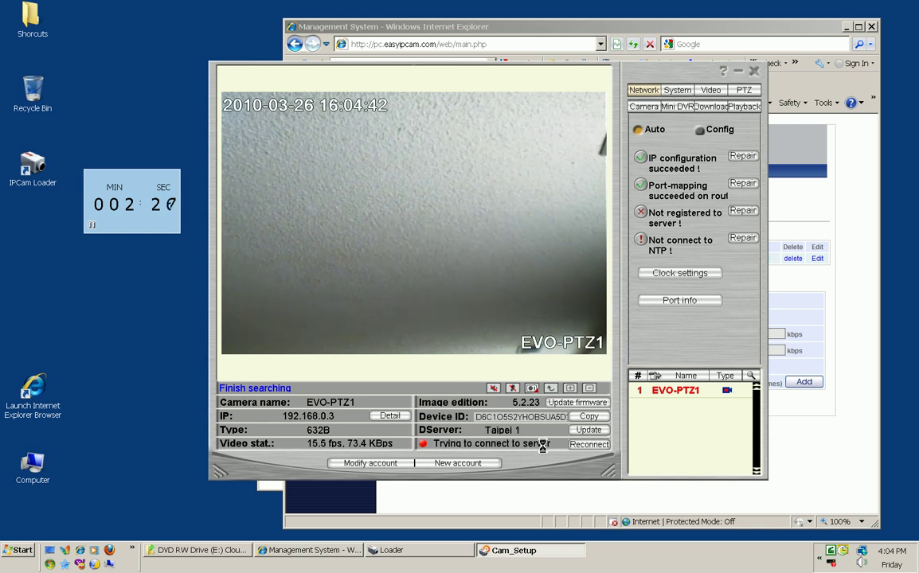
Enable Synchronized to the NTP in the camera's Clock settings
left_click(679, 273)
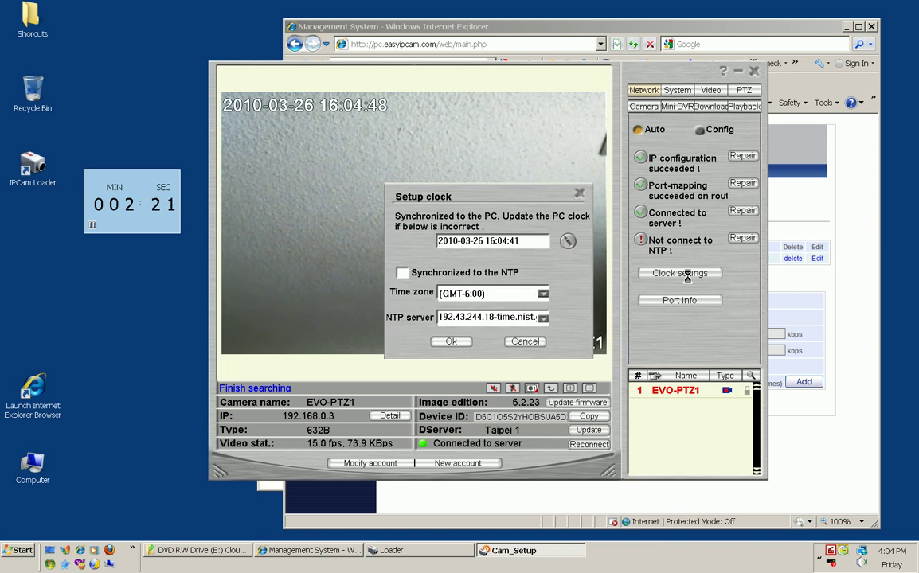
left_click(402, 273)
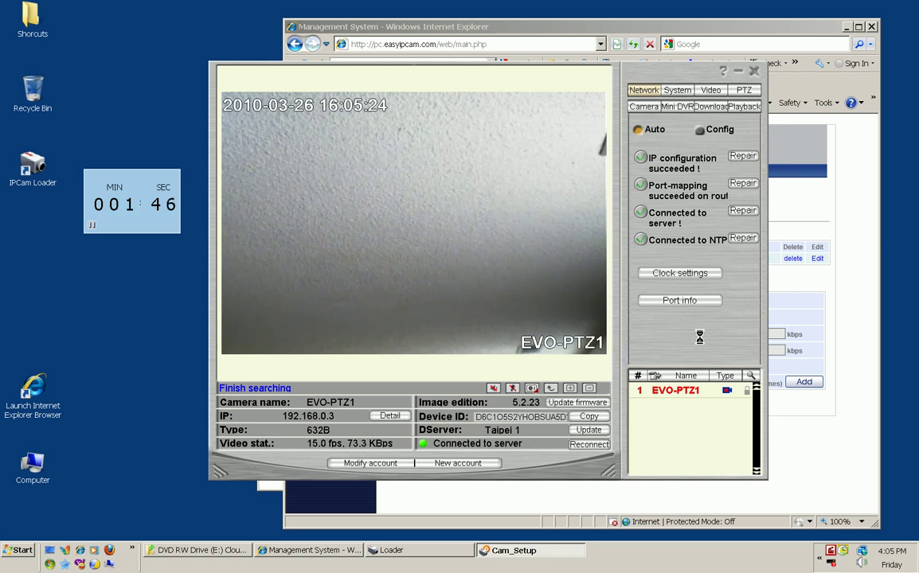
right_click(829, 553)
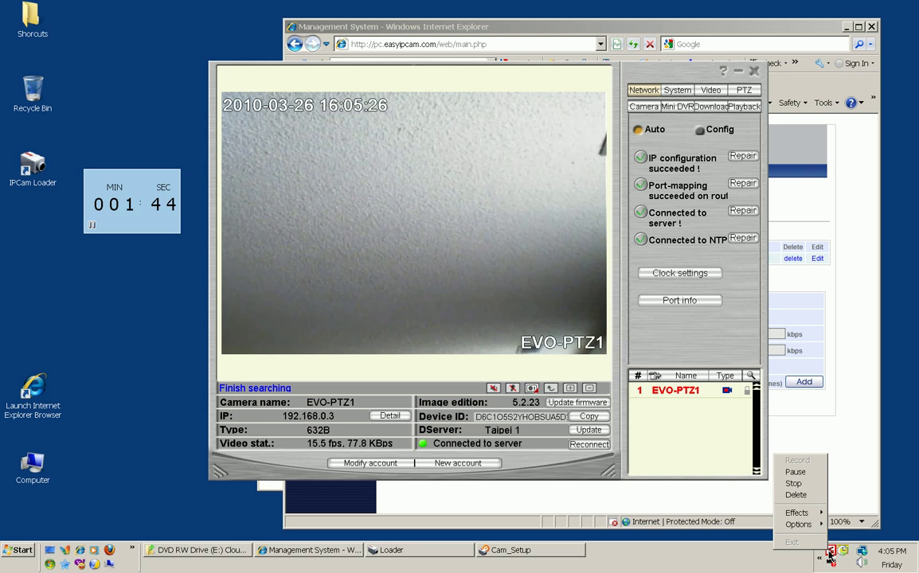